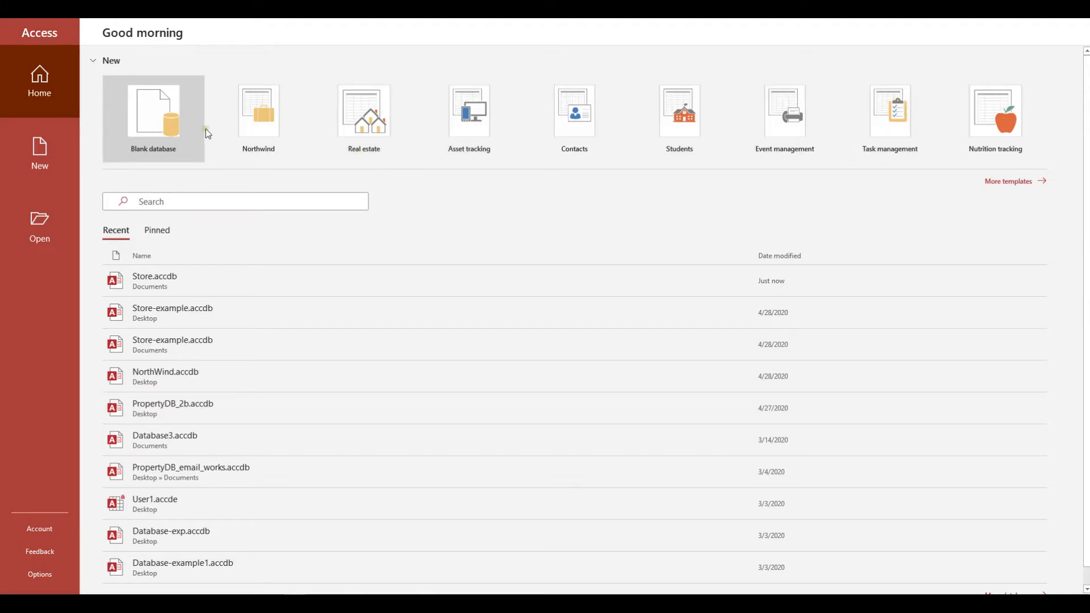
Step: Create a new blank database named Company
click(159, 127)
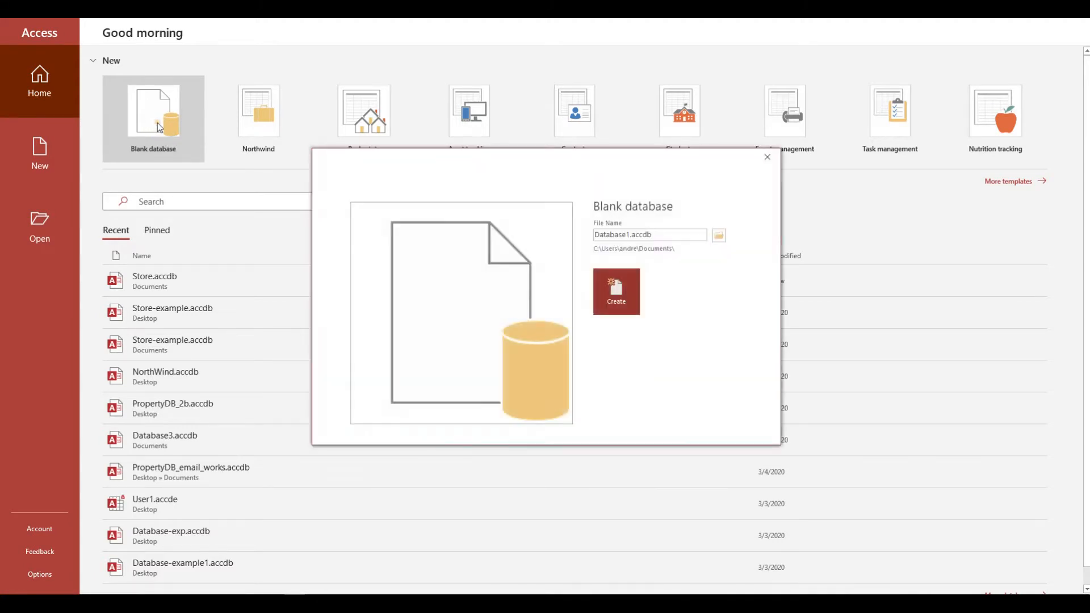
click(667, 233)
click(581, 227)
drag(581, 227, 657, 242)
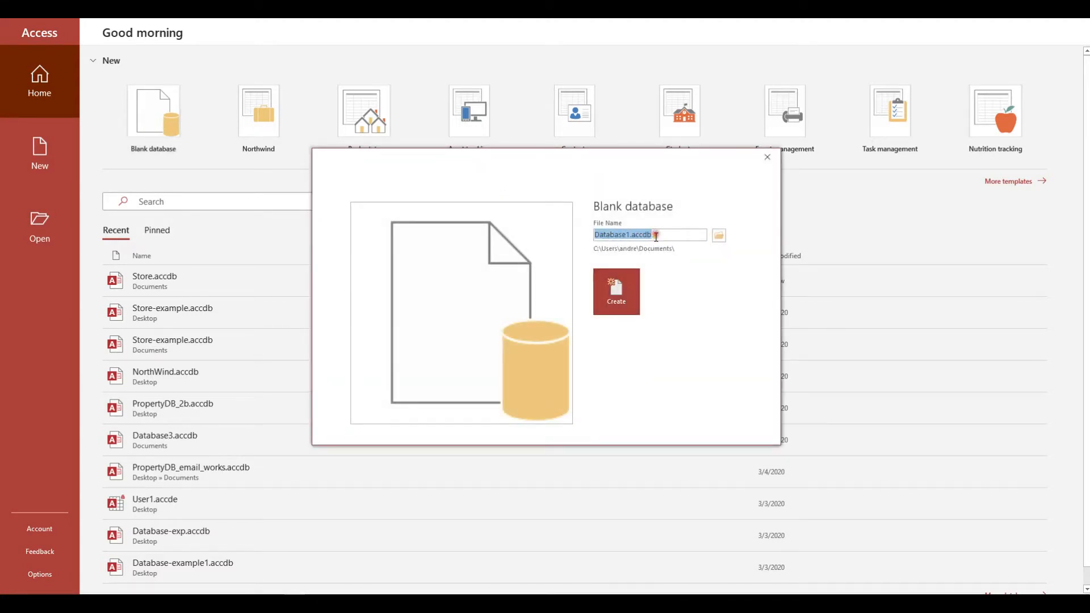
text(Conta)
key(BackSpace)
key(BackSpace)
key(BackSpace)
key(BackSpace)
text(ompany)
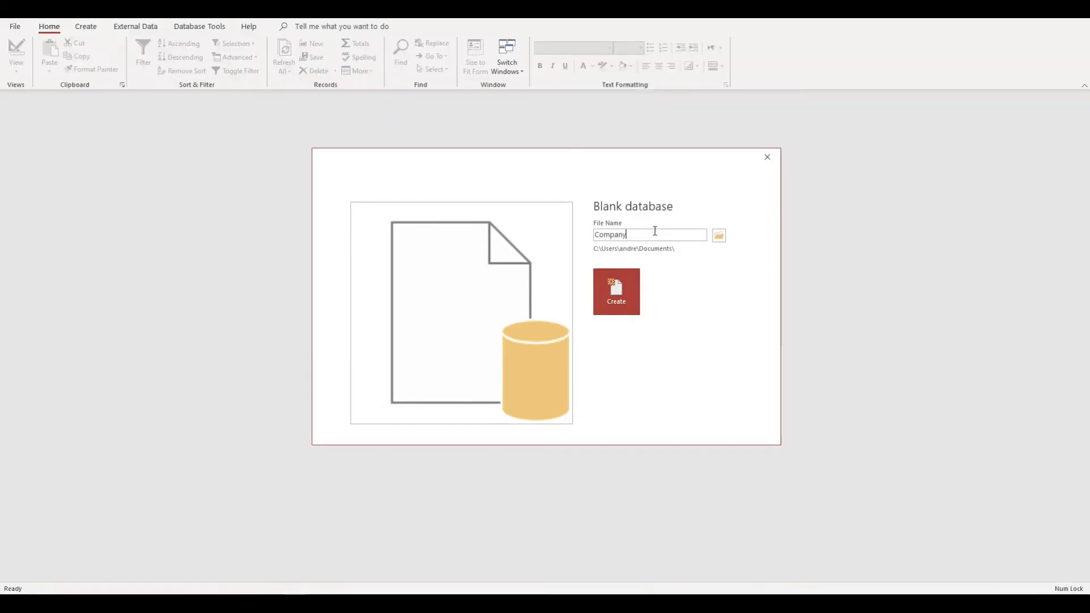
key(Return)
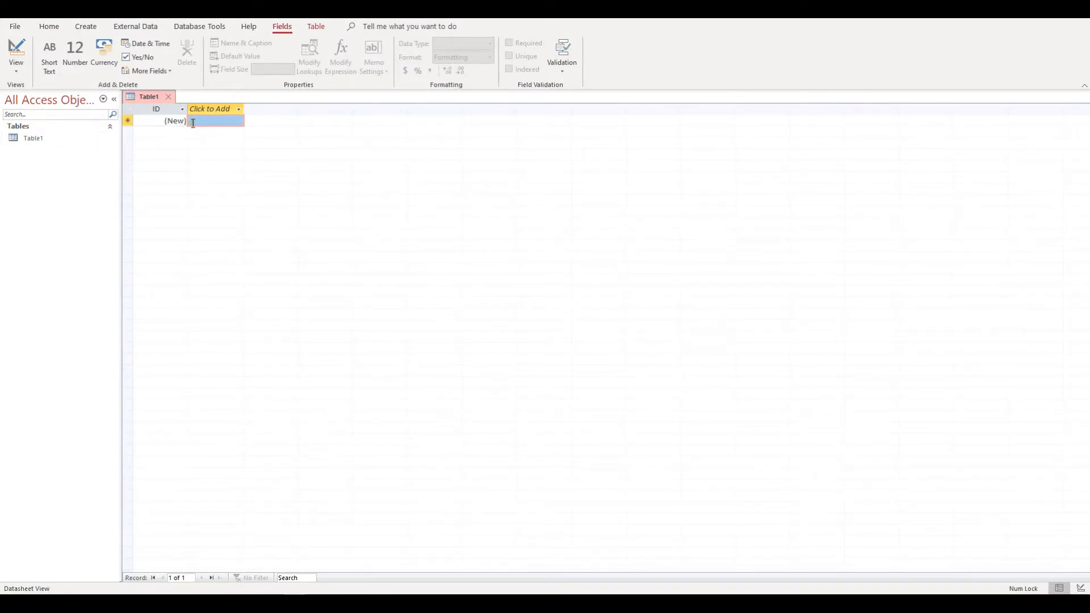
Step: Switch Table1 to Design View, saving it as Customers
click(18, 69)
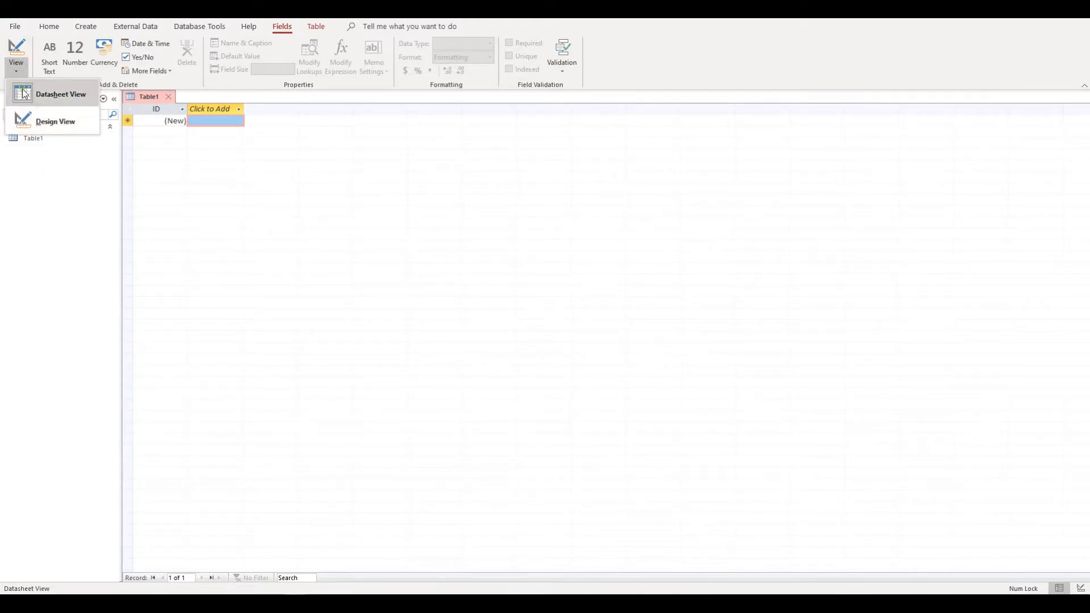
click(65, 127)
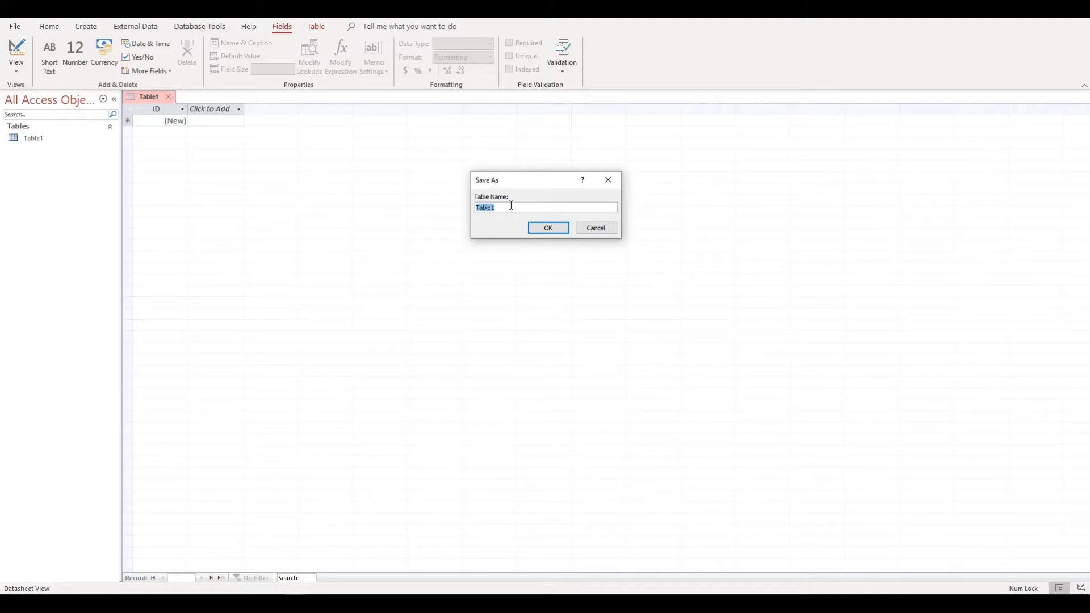
text(Customers)
click(547, 228)
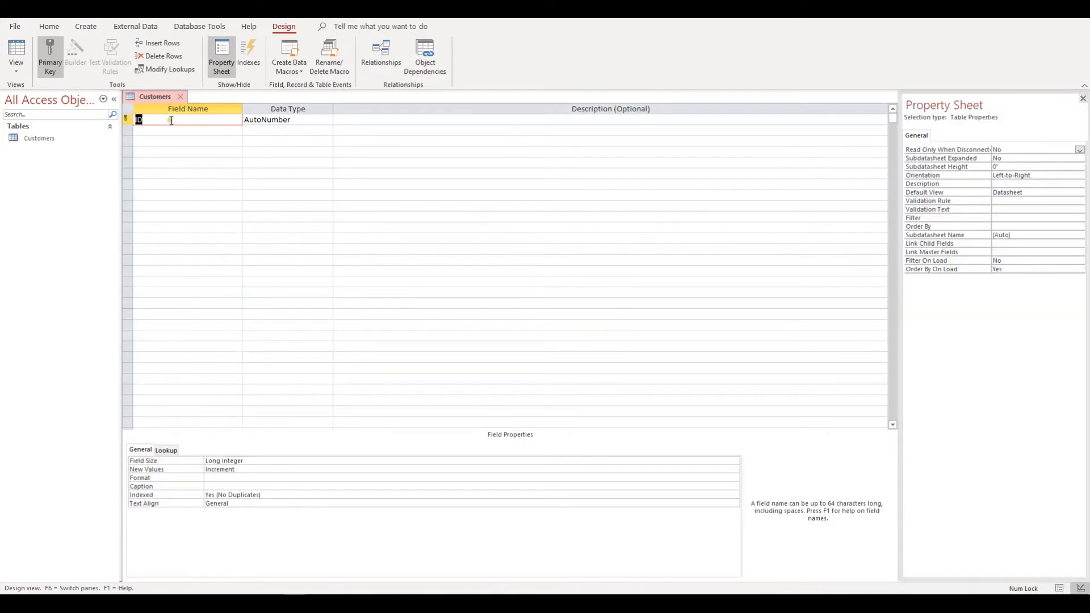
Step: Rename the ID key field to CustomerID, keeping its AutoNumber data type
click(171, 121)
text(Customer)
click(290, 119)
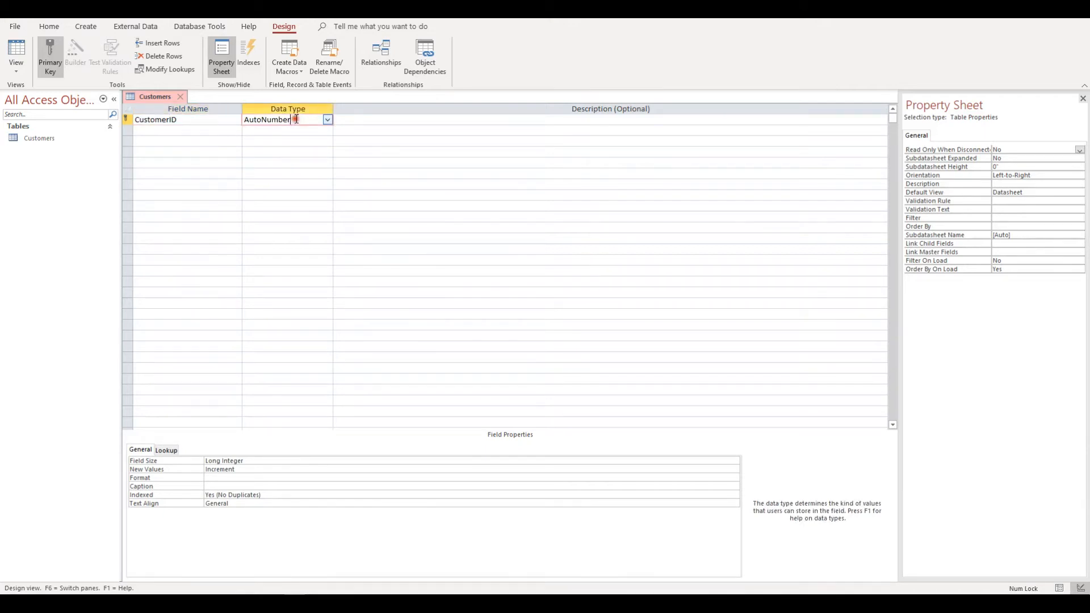
click(182, 131)
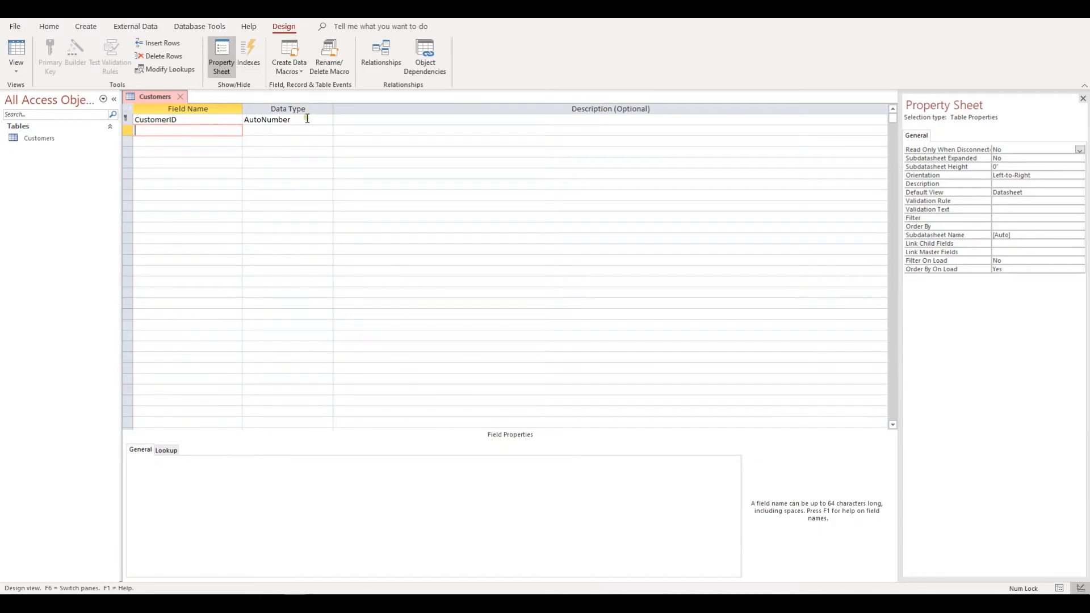
click(307, 120)
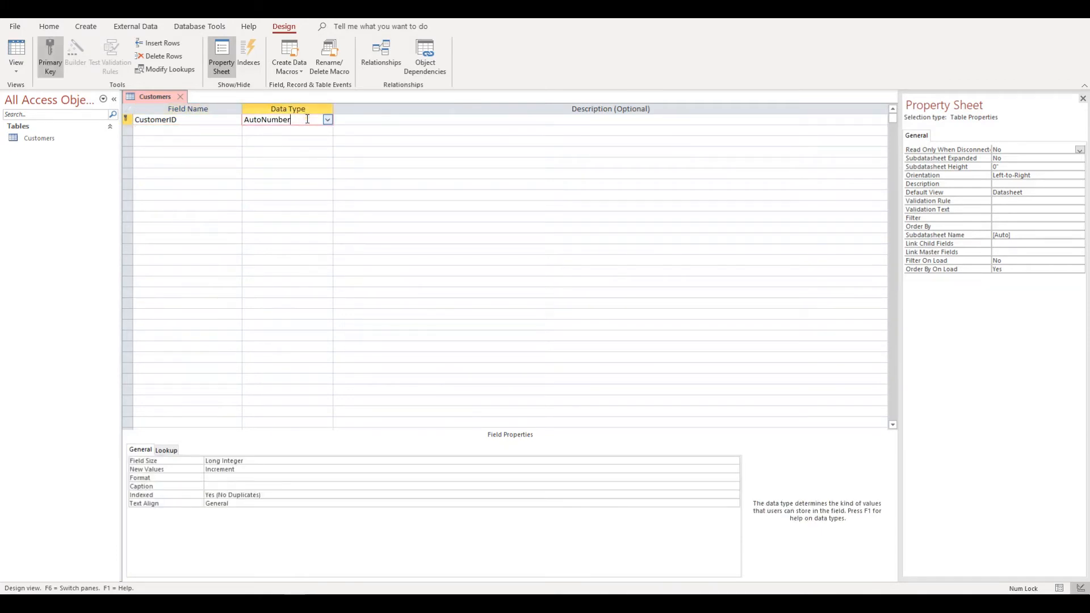
click(191, 130)
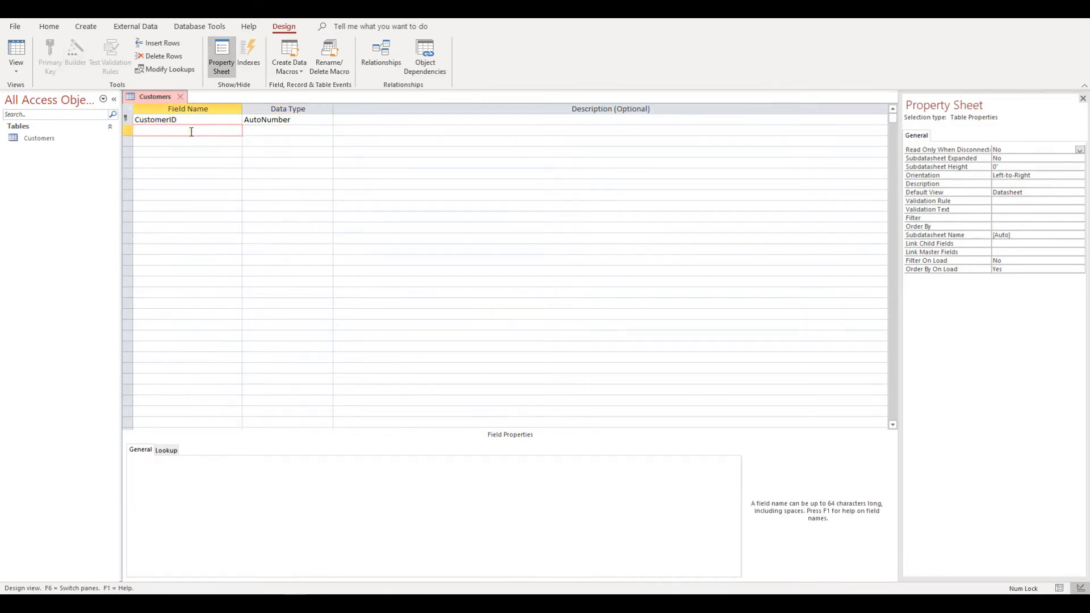
Step: Add a LastName field as Short Text and name the third field FirstName
text(LastName)
key(Tab)
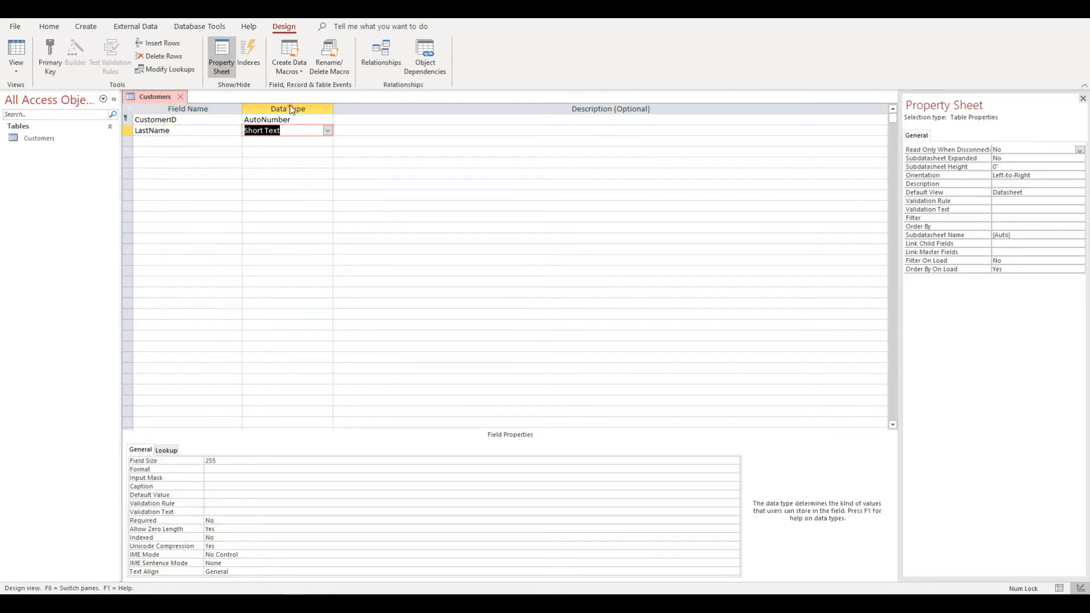
click(328, 131)
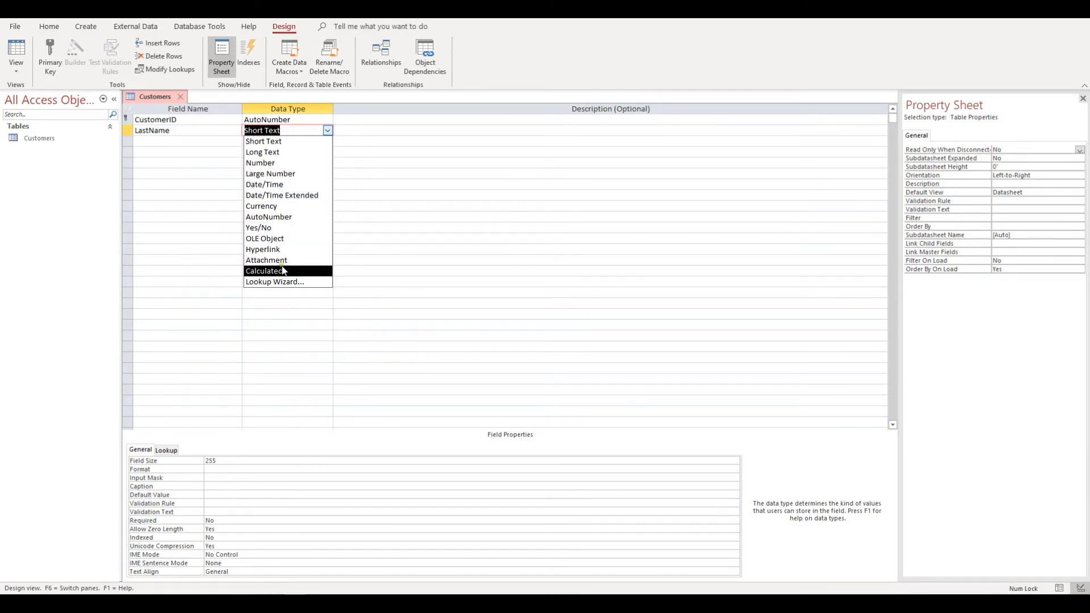
click(291, 128)
click(365, 130)
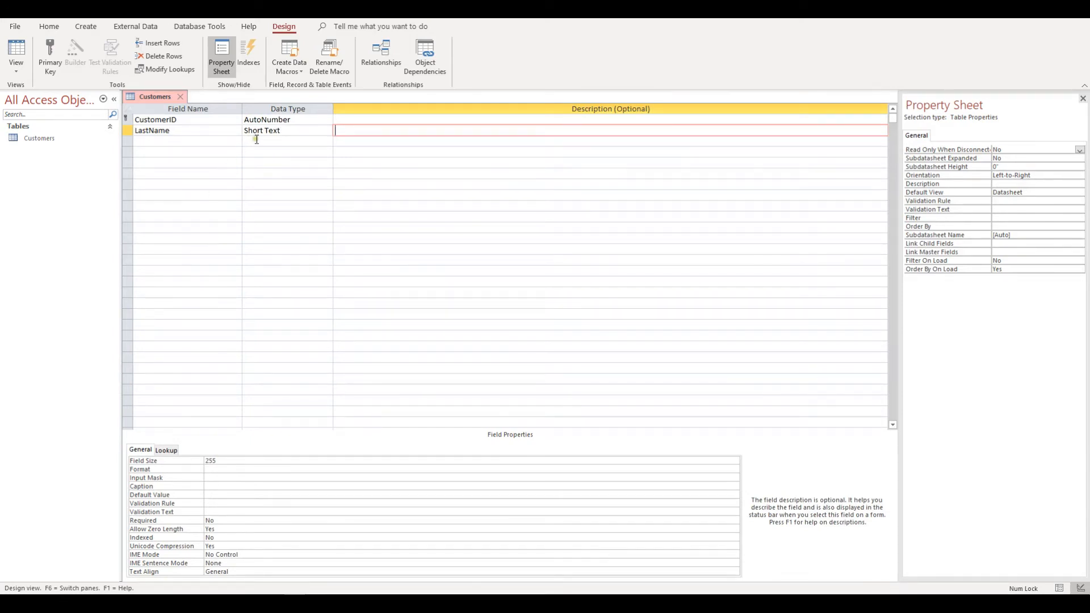
click(181, 142)
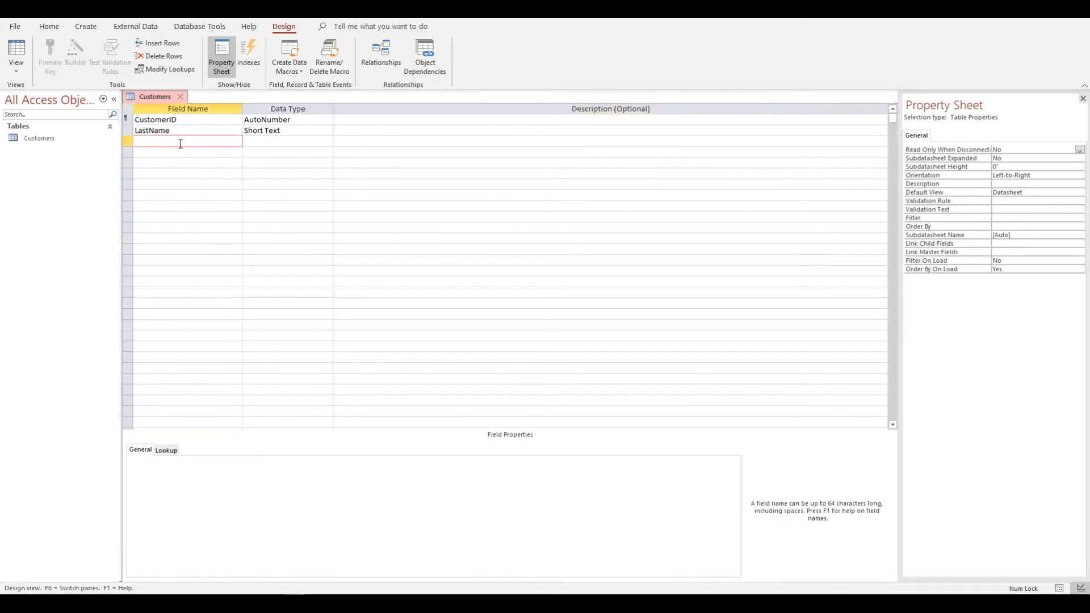
text(FirstName)
Step: Keep FirstName as Short Text and add an Address field described 'Customers address'
click(282, 152)
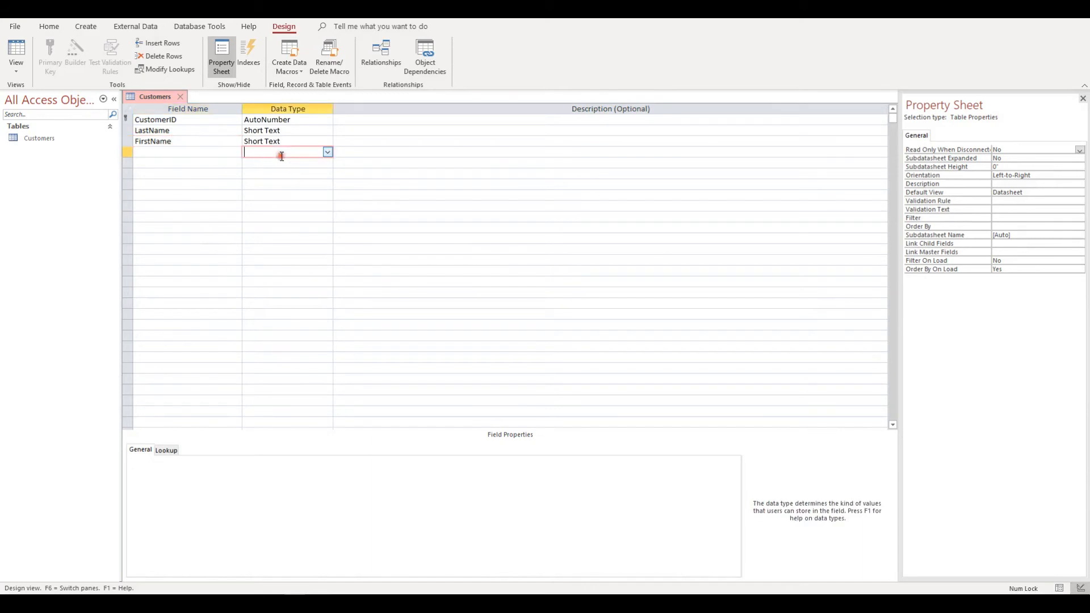
click(165, 154)
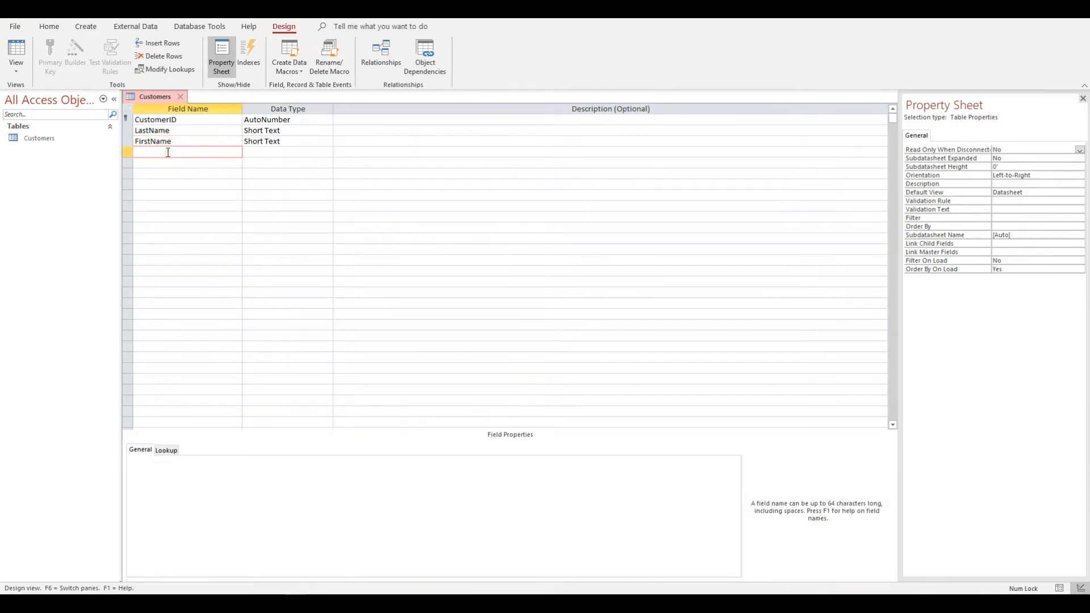
text(Address)
key(Tab)
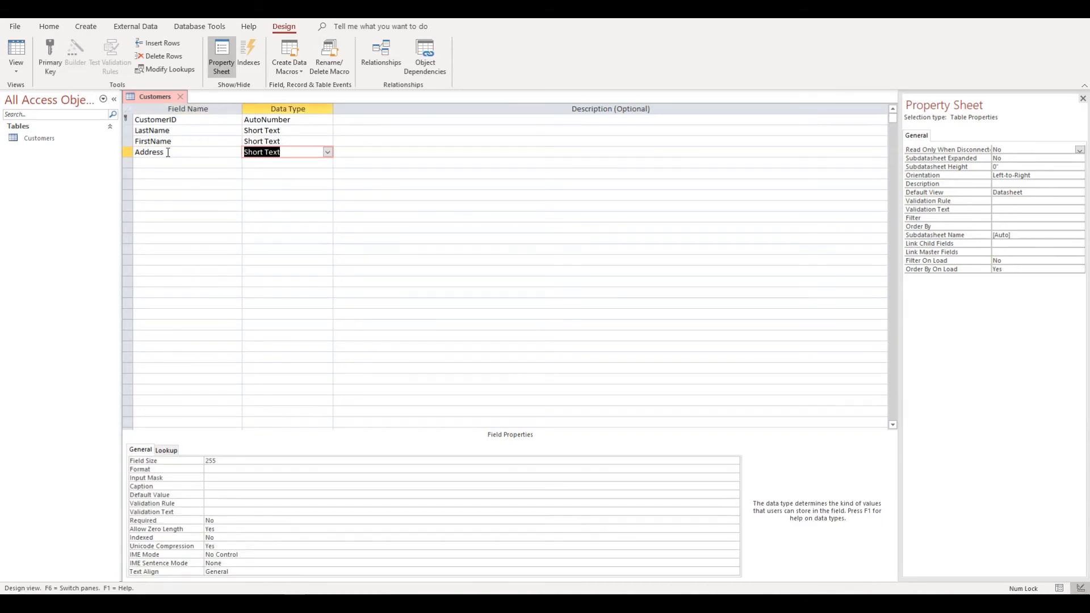
click(358, 153)
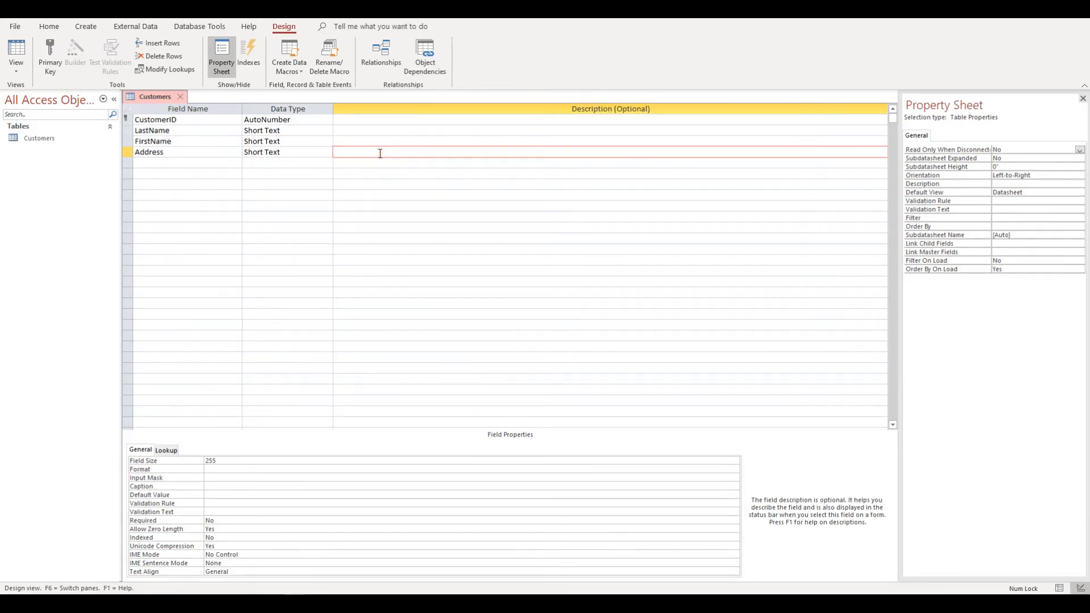
text(Customers address)
Step: Add a Phone field with the Number data type
click(177, 164)
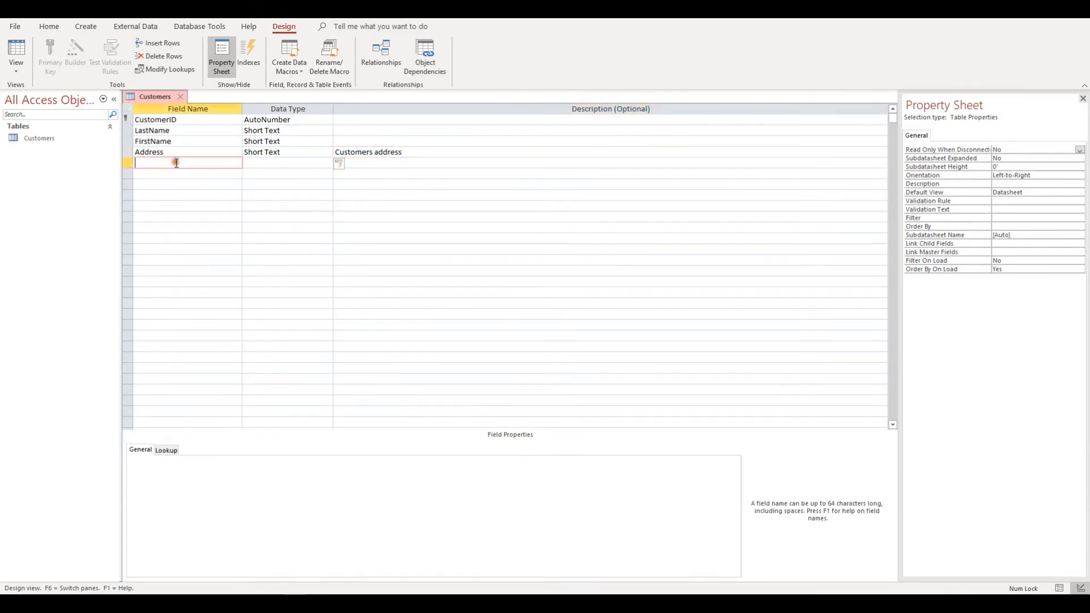
text(hone)
key(Tab)
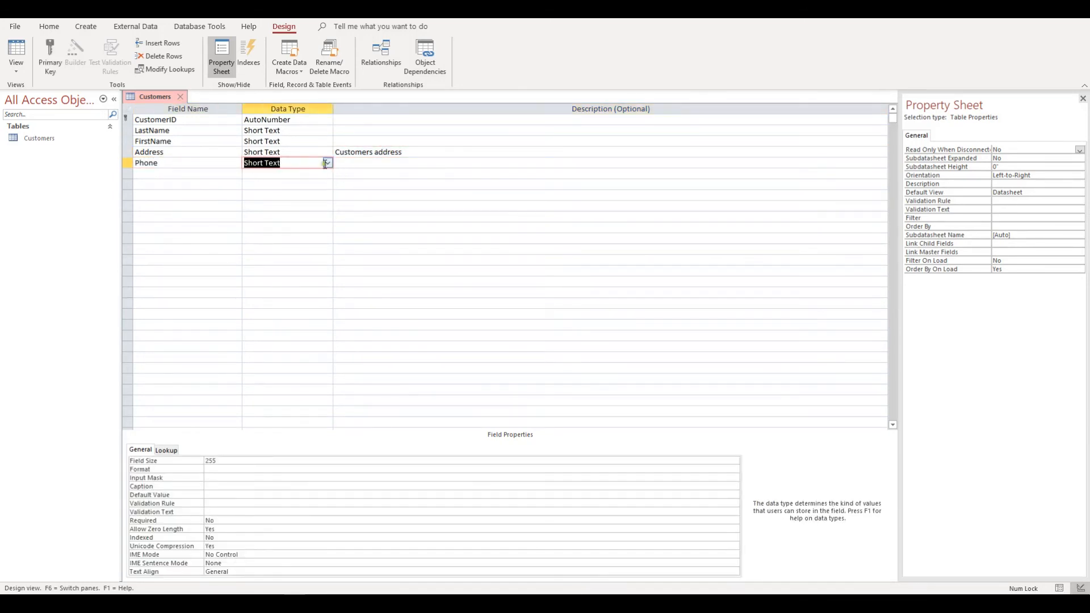
click(328, 164)
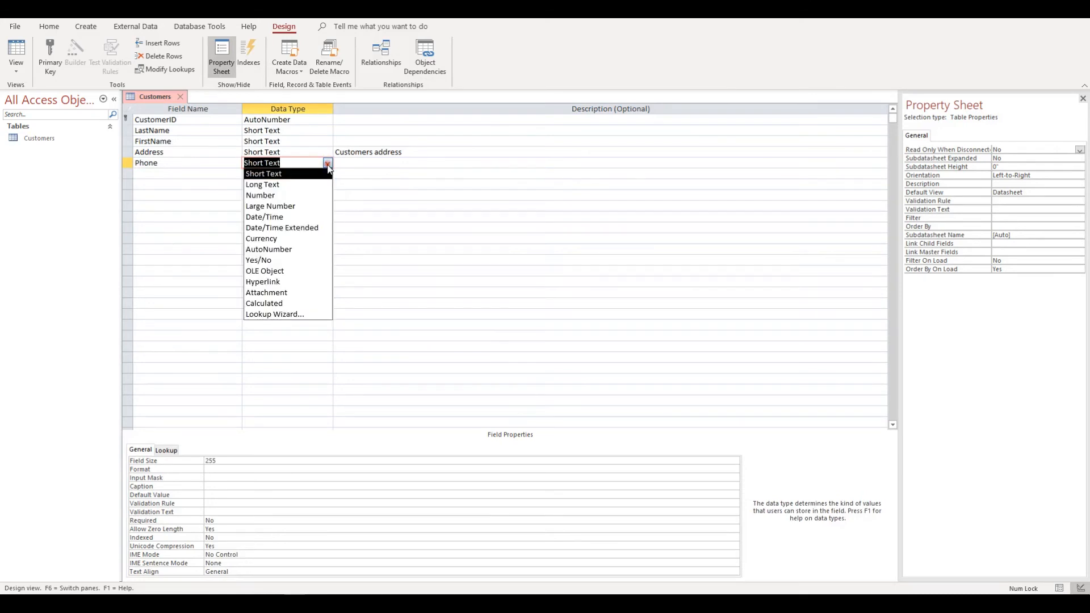
click(307, 195)
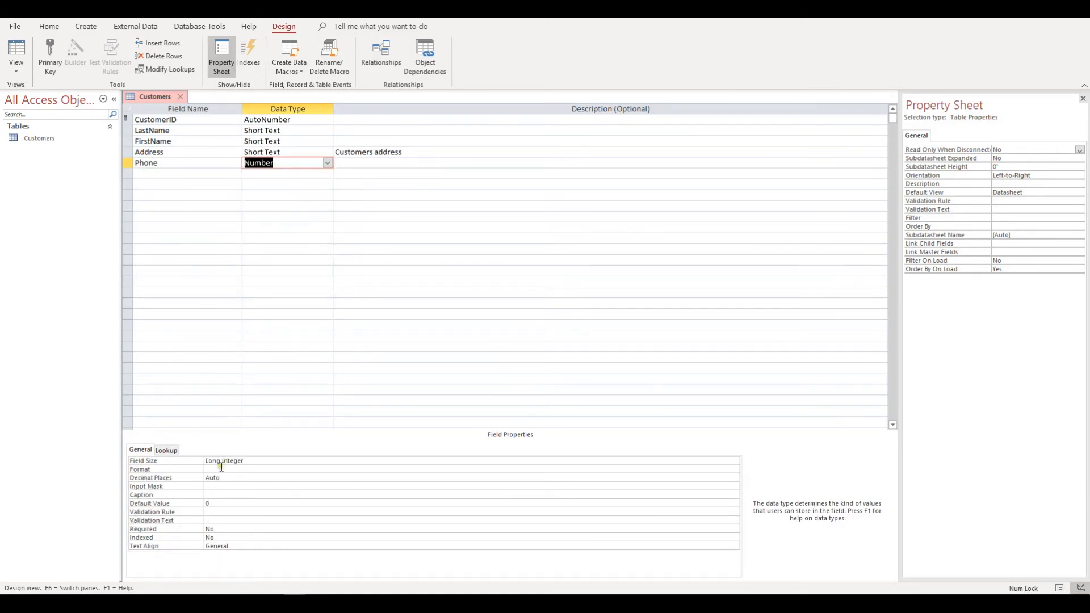
click(224, 196)
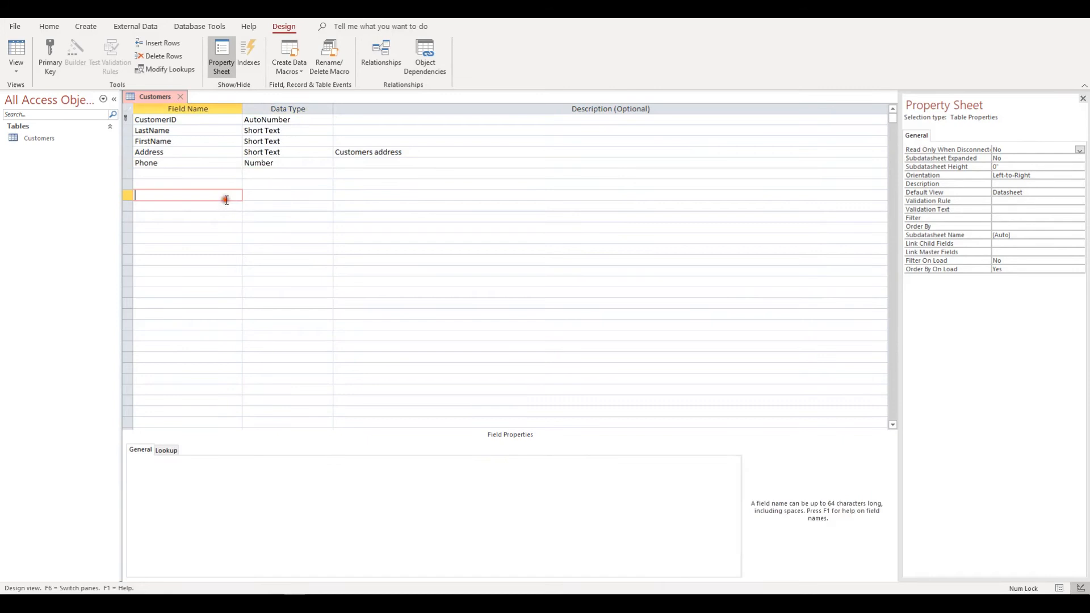
click(196, 174)
click(282, 164)
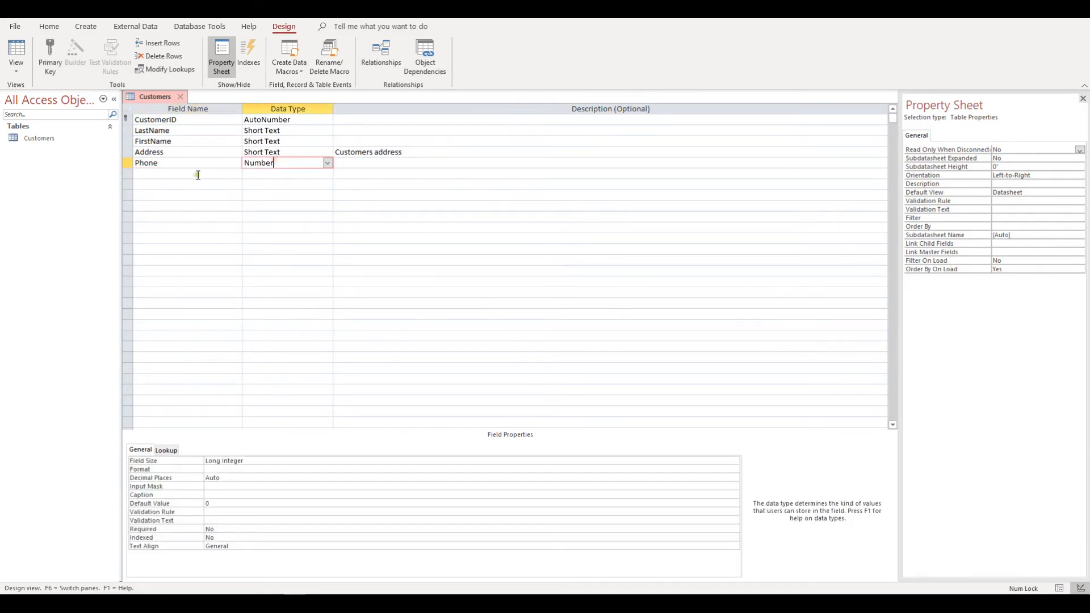
click(197, 174)
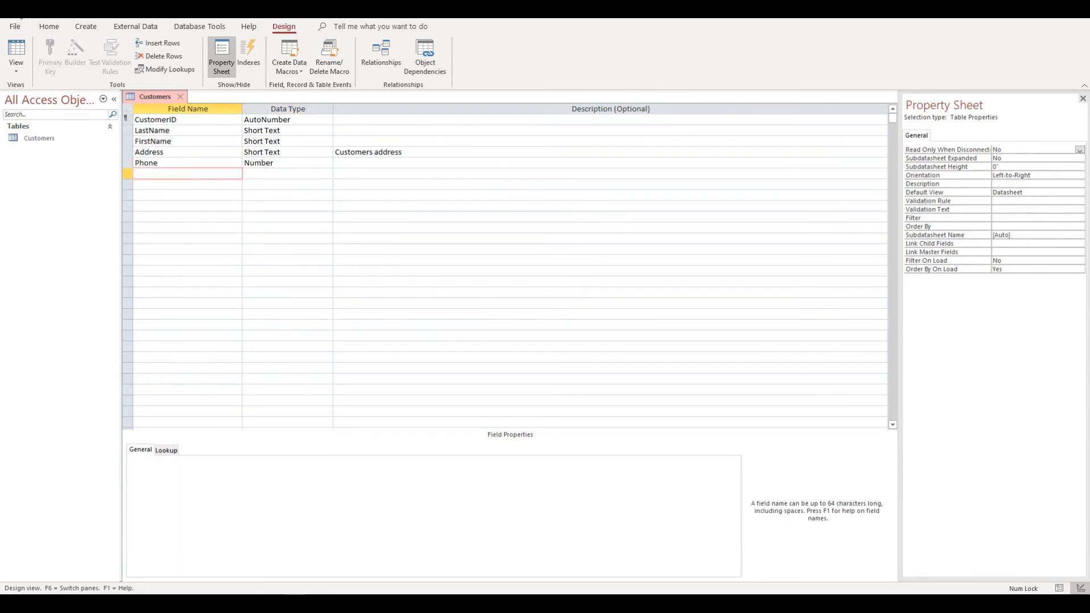
Step: In Datasheet View, enter the first customer's last name, first name, address and phone number
click(17, 50)
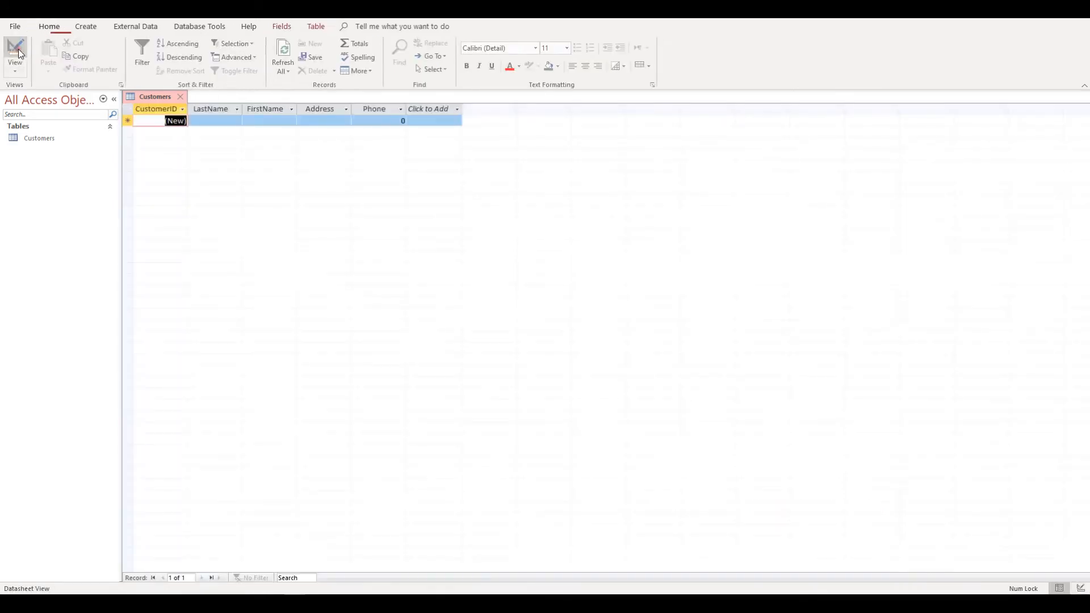
click(211, 122)
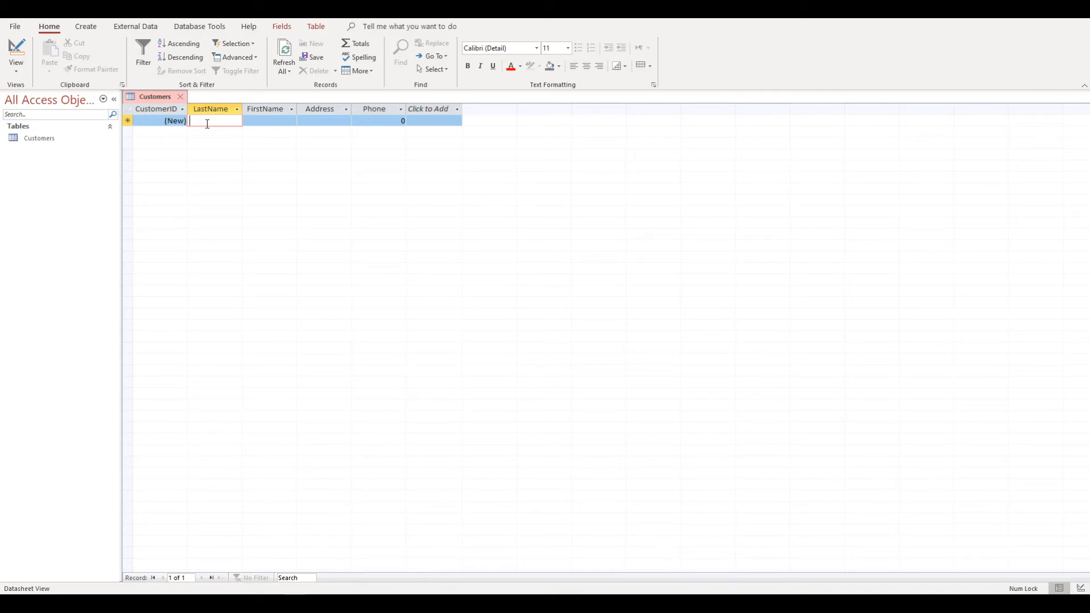
text(Smith)
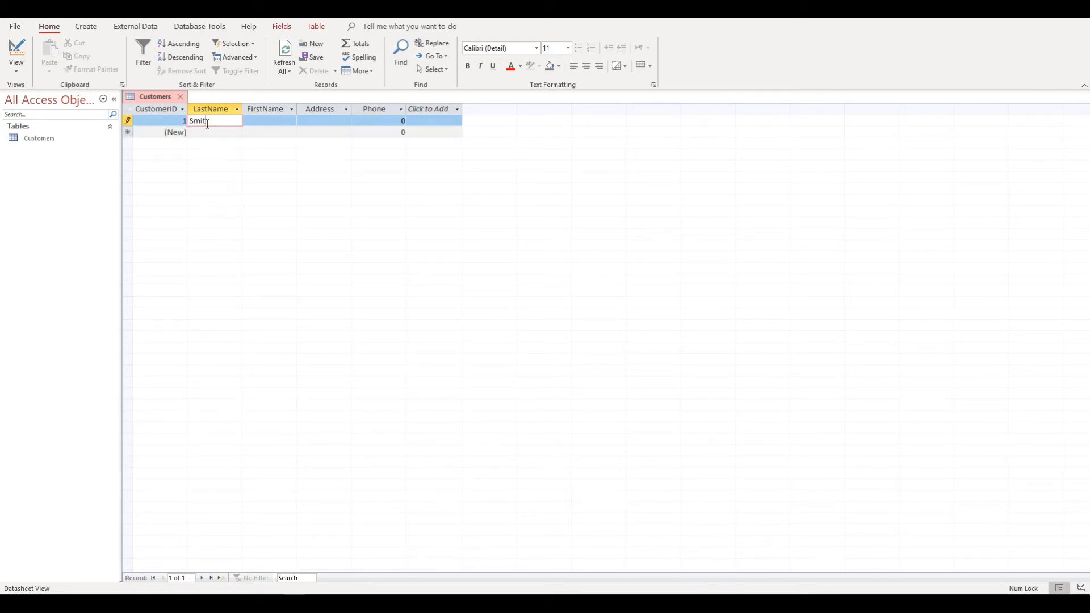
key(Tab)
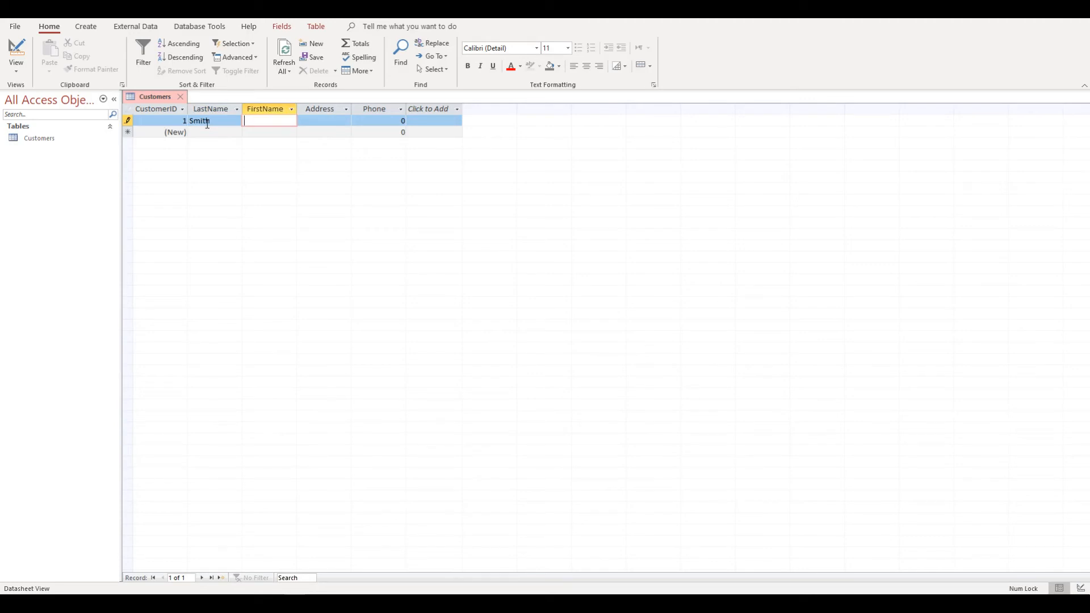
text(Jim)
key(Tab)
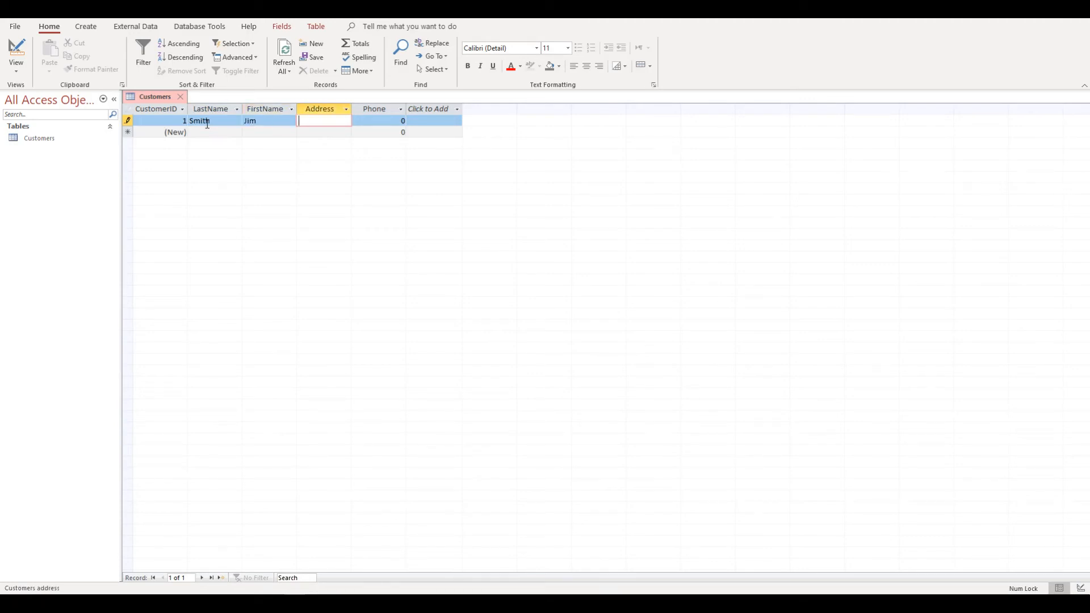
text(His address)
key(Tab)
text(11)
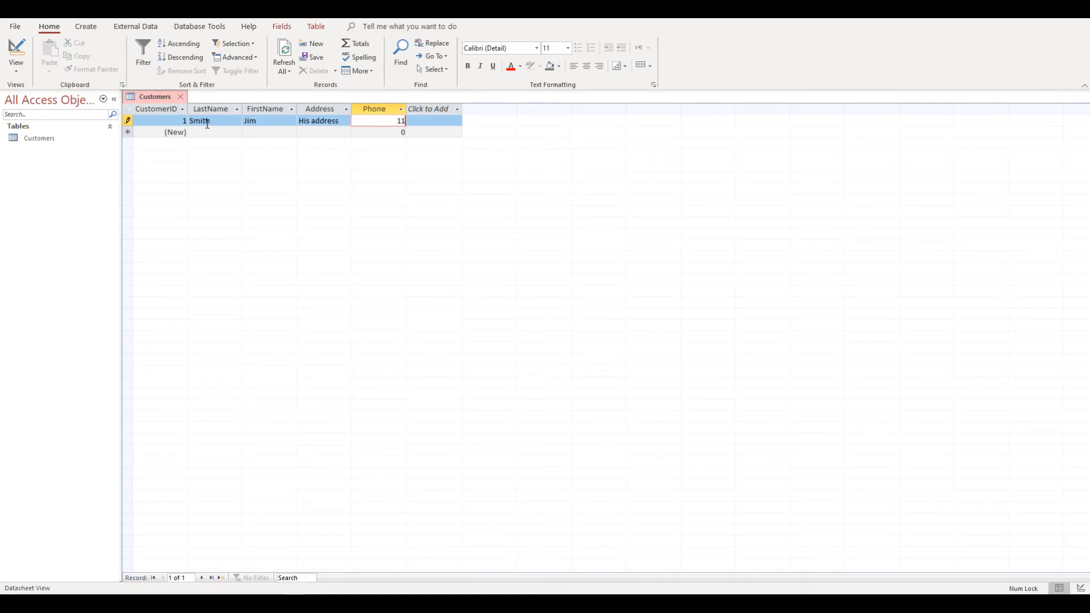
text(12223333)
Step: Enter a second record's last name, first name, address and phone number, replacing the default 0
click(206, 130)
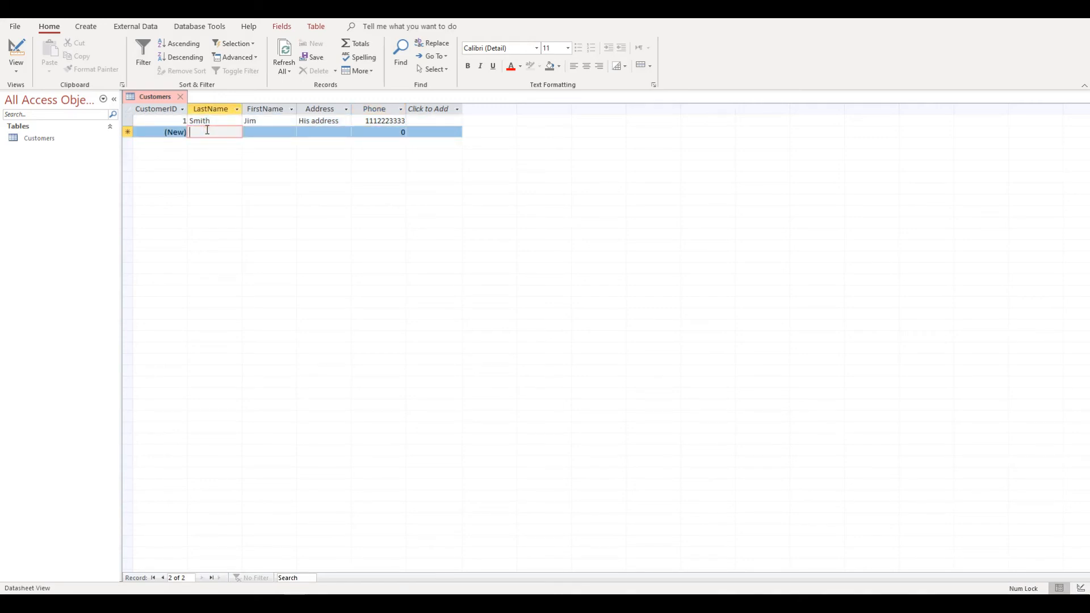
text(d)
key(BackSpace)
text(Bob)
key(Tab)
text(Jo)
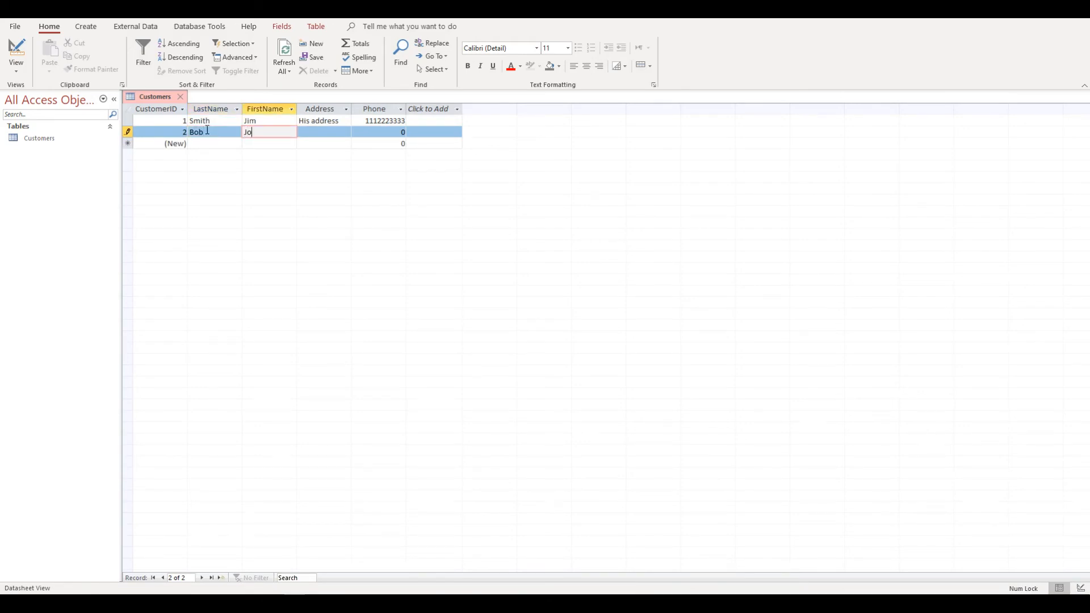
text(e)
key(Tab)
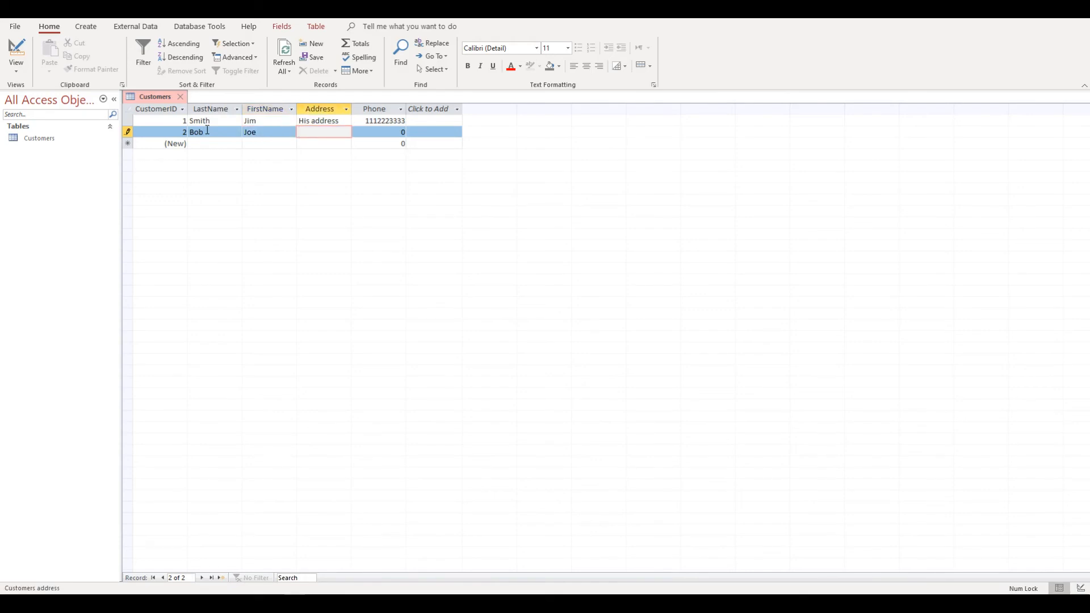
text(Address2)
key(Tab)
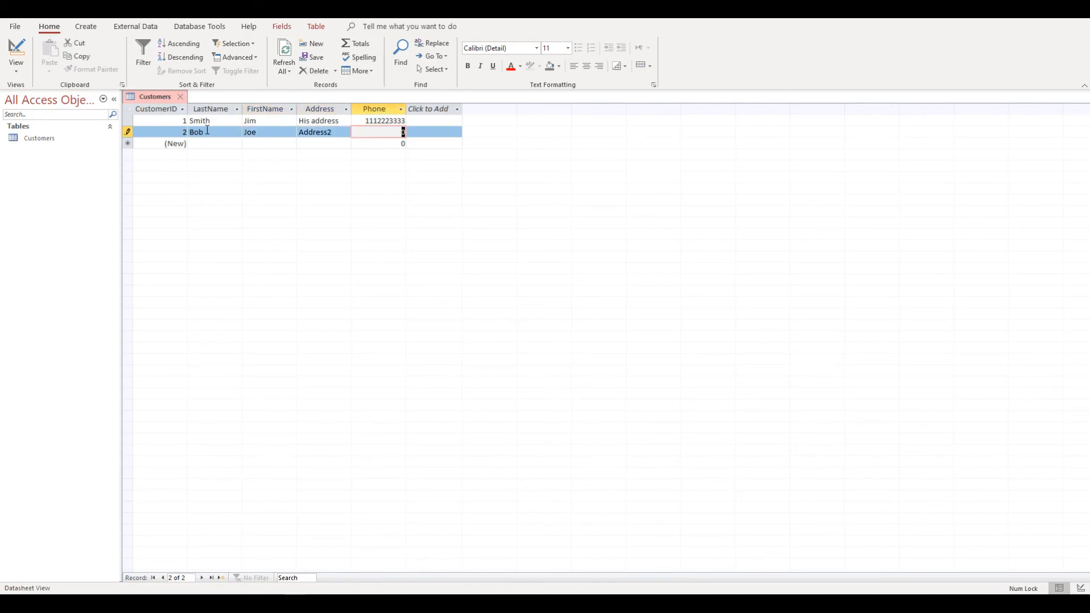
key(BackSpace)
text(1245557894)
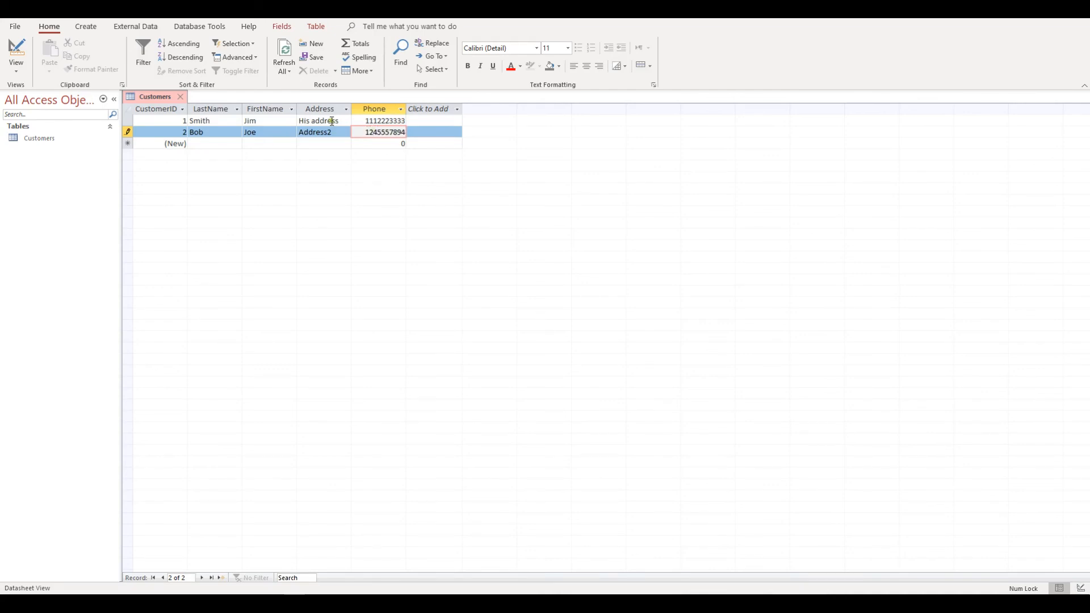
click(318, 120)
click(319, 131)
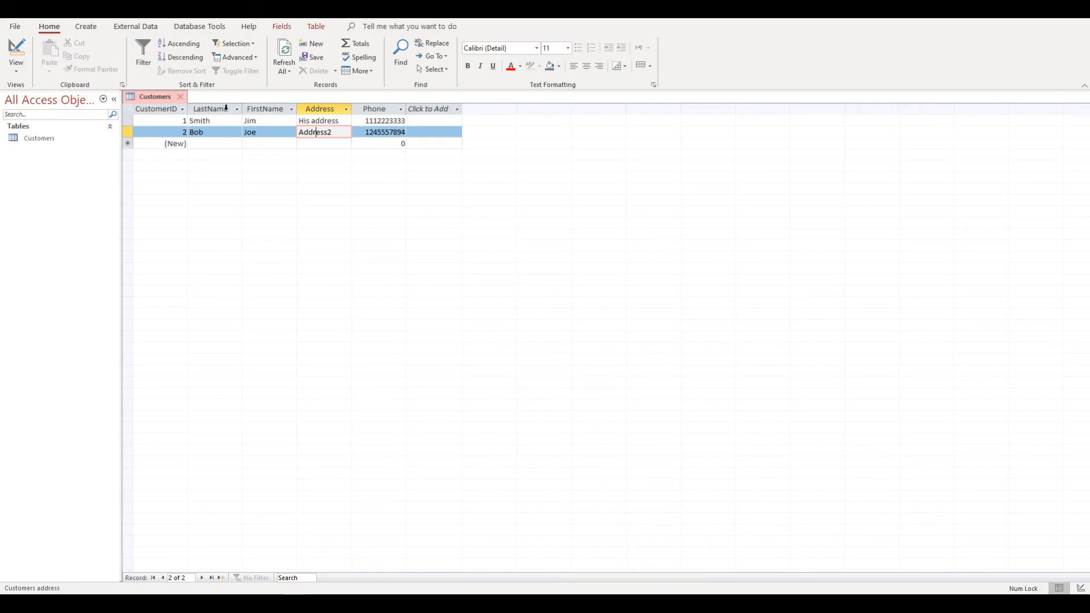
click(214, 108)
click(253, 108)
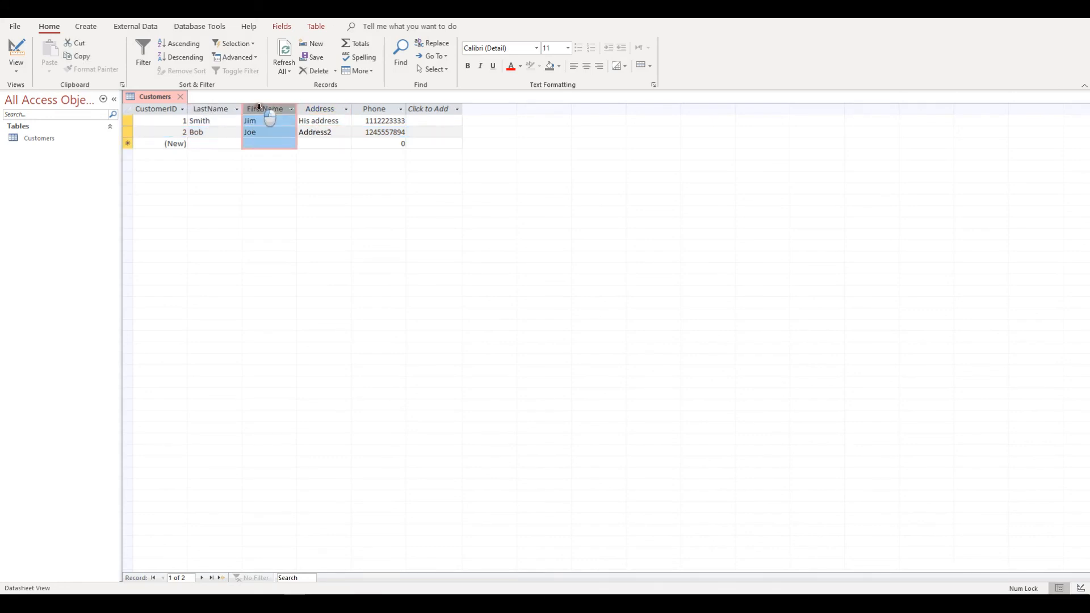
click(323, 108)
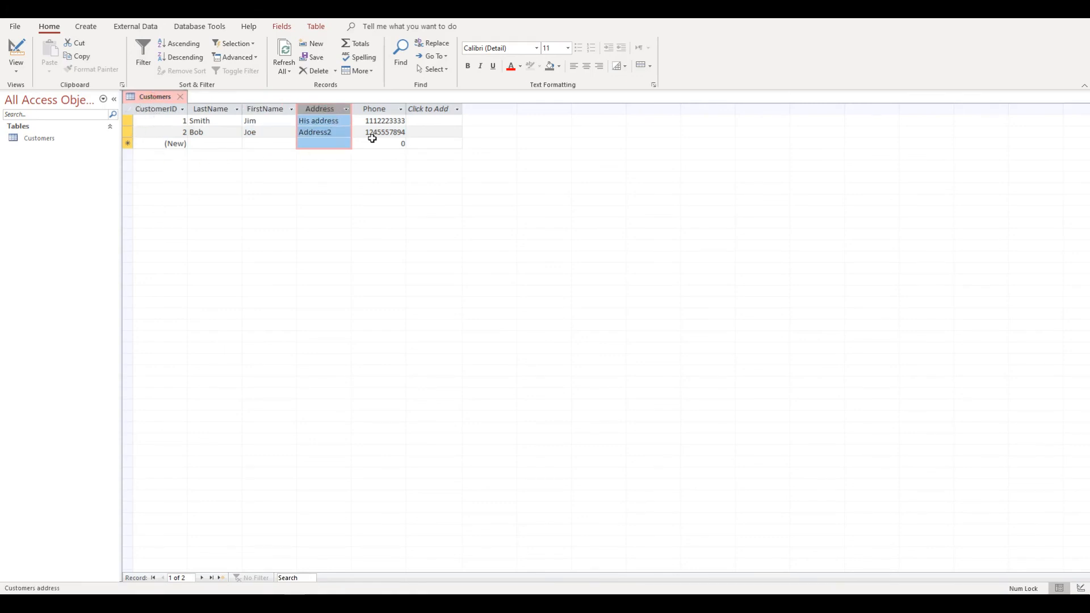
click(260, 121)
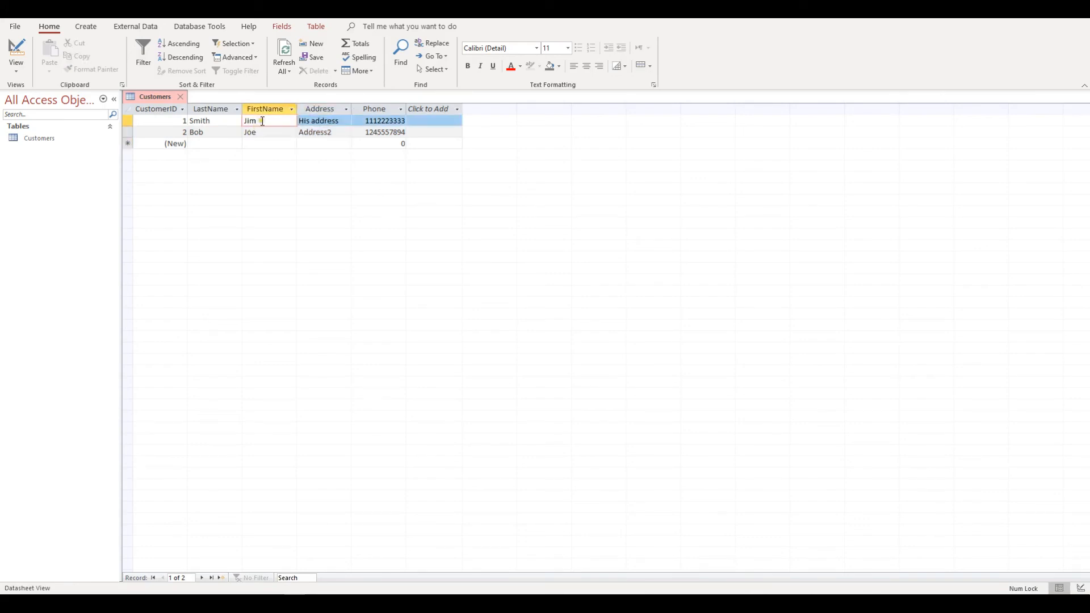
click(182, 96)
click(53, 139)
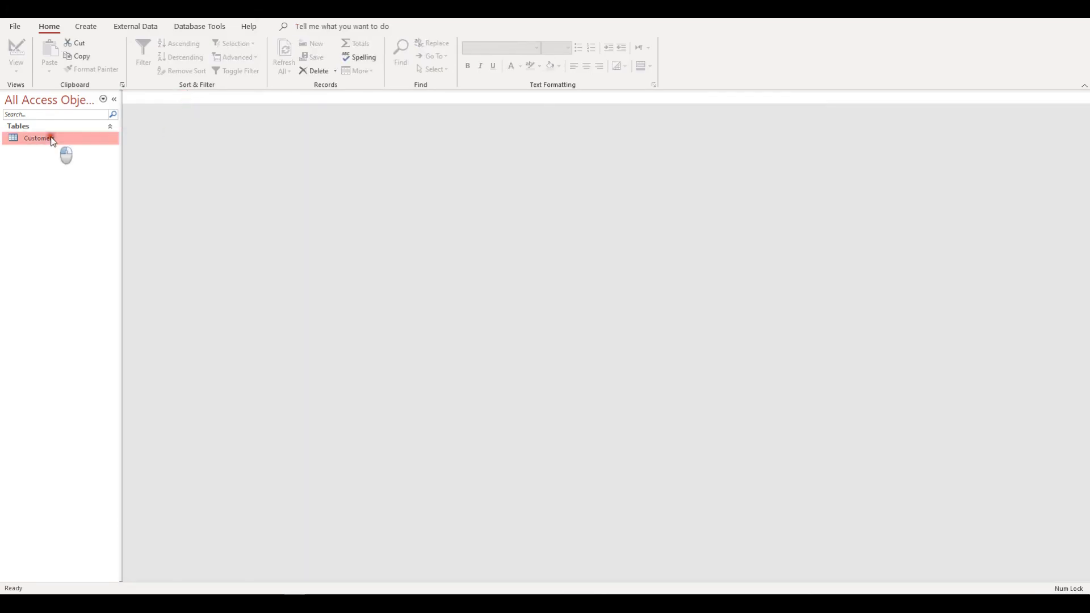
double_click(52, 139)
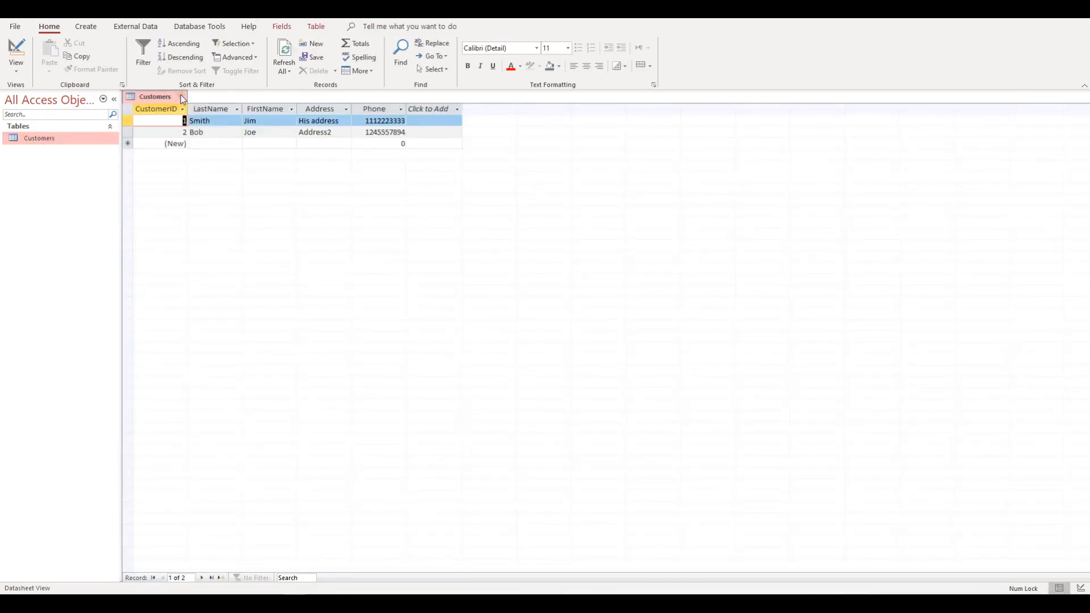
click(181, 97)
double_click(53, 140)
click(223, 121)
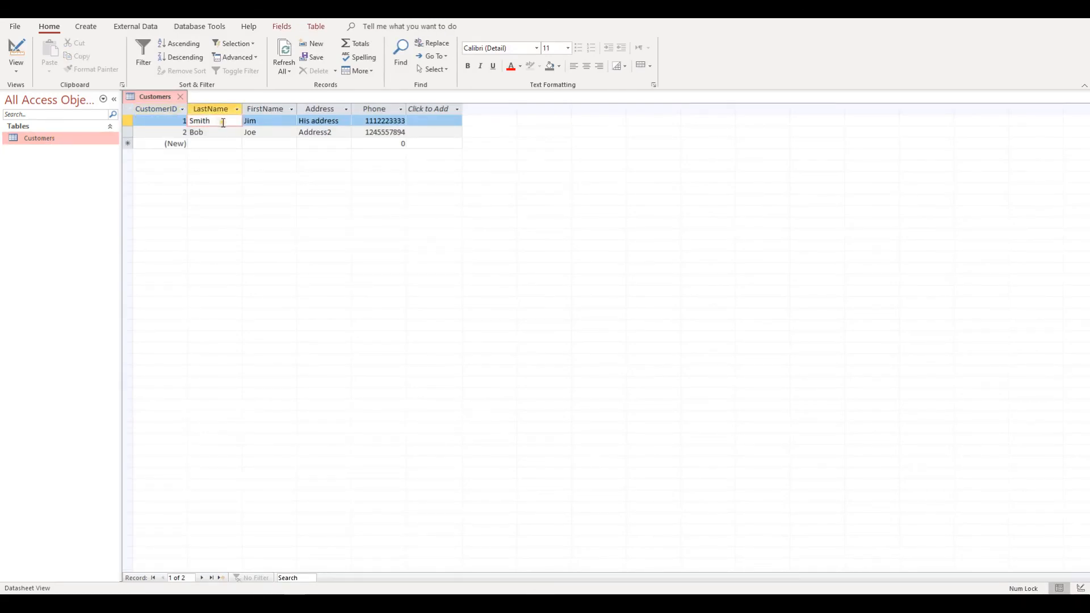